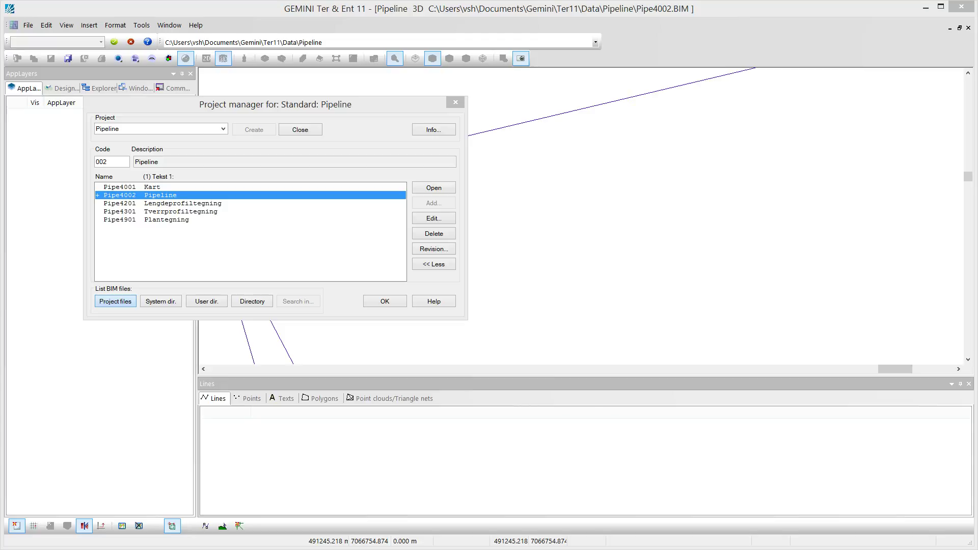
# - Open the Pipe4002 Pipeline file from the Pipeline project and create a Gmi datafile layer named Terrain
pyautogui.moveTo(181, 108); pyautogui.dragTo(199, 115)
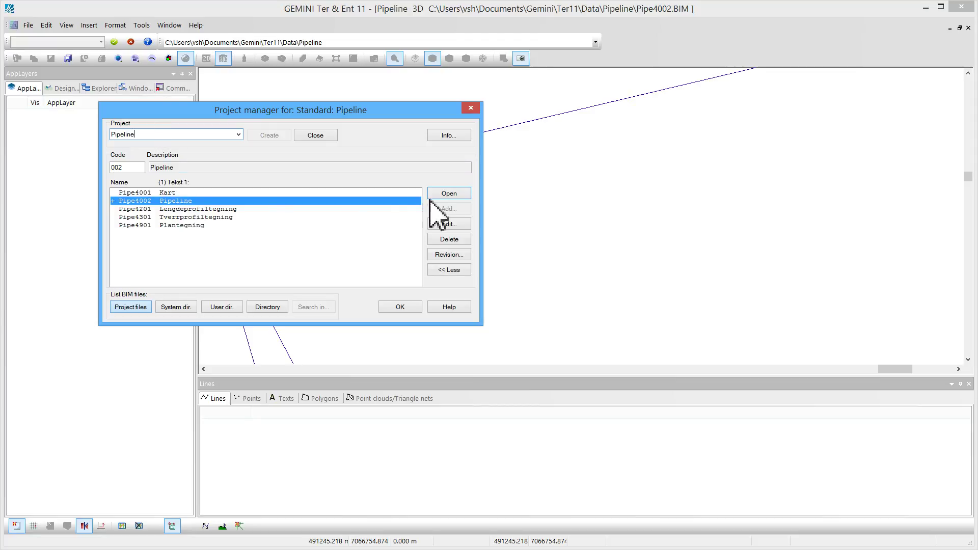
pyautogui.click(448, 195)
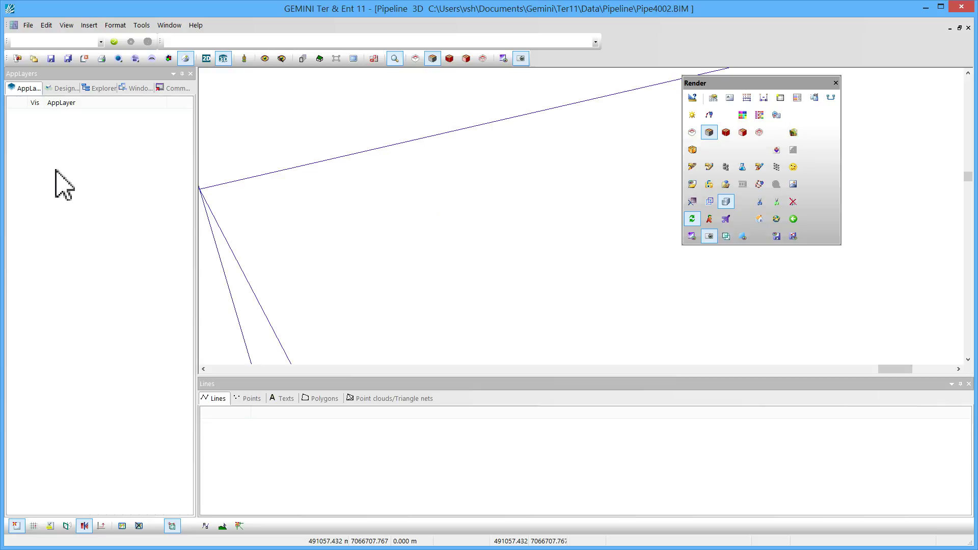
pyautogui.rightClick(54, 164)
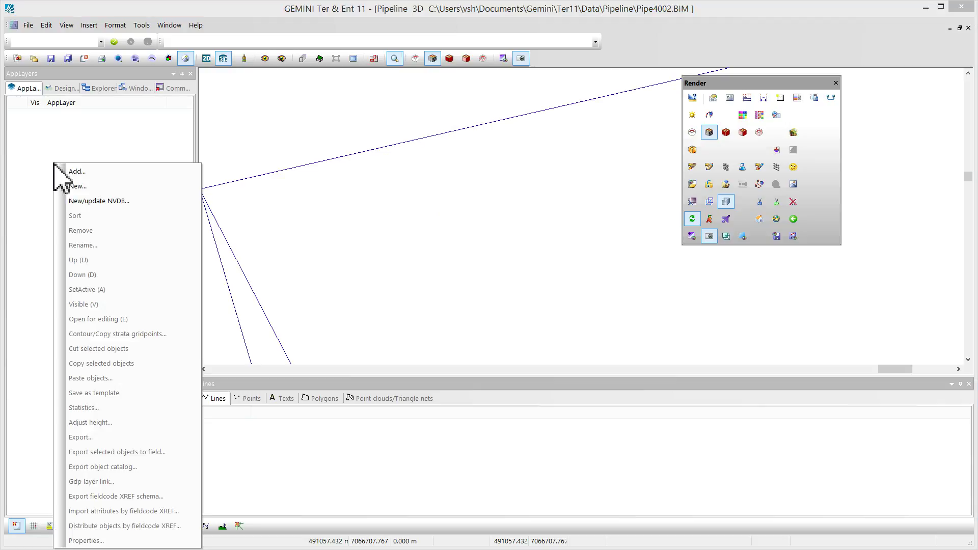
pyautogui.click(87, 186)
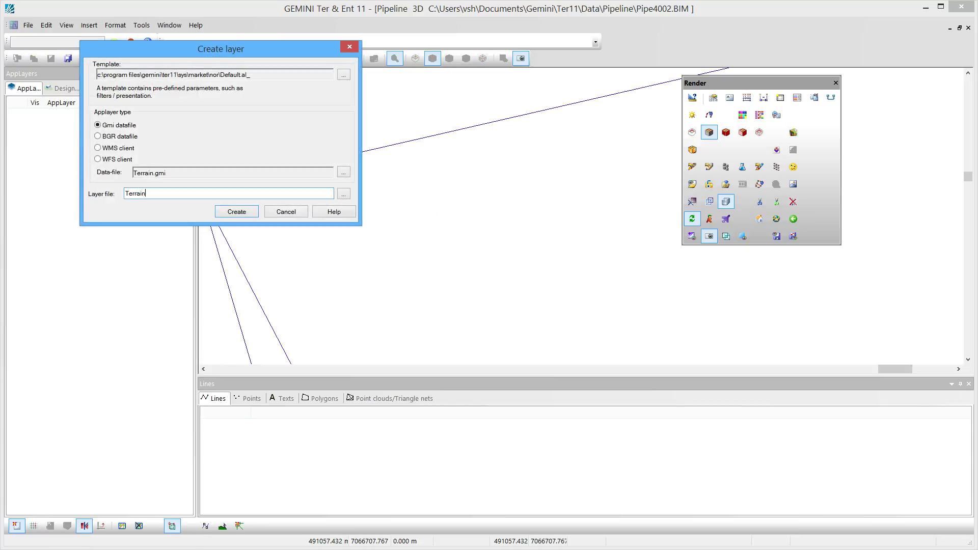
pyautogui.click(237, 211)
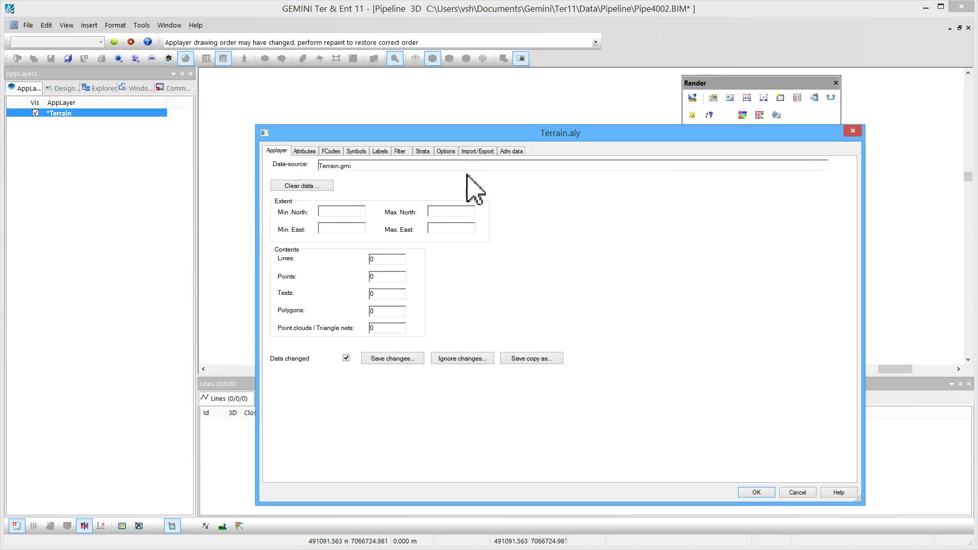
# - Add the four Lidar .laz files from Dropbox\Pipeline\Lasfiler to the Terrain layer's Las/Pts point cloud import
pyautogui.click(475, 151)
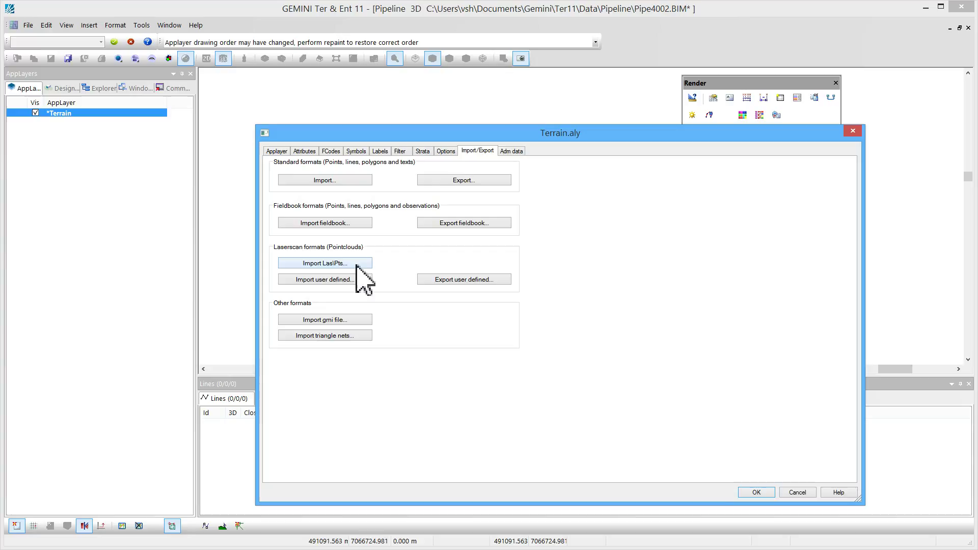
pyautogui.click(356, 263)
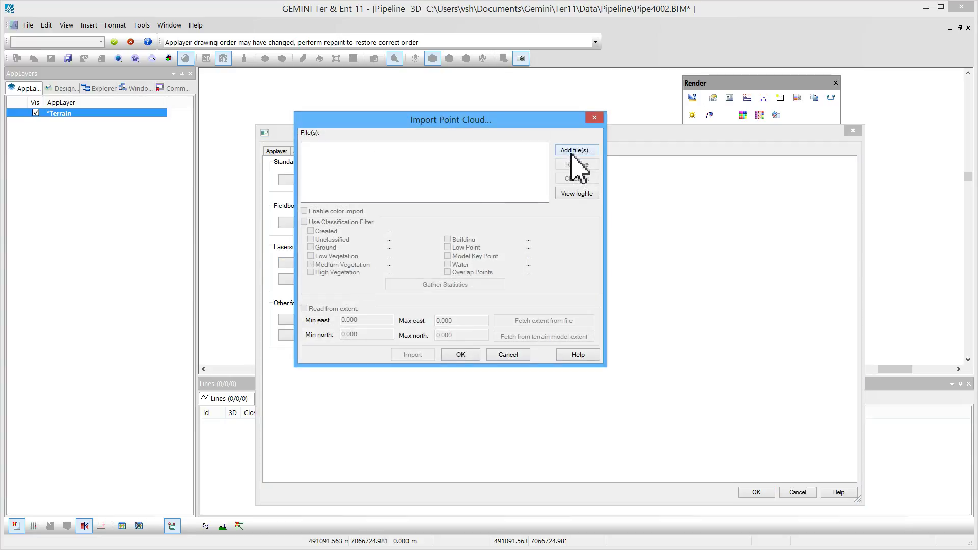
pyautogui.click(565, 151)
pyautogui.click(328, 176)
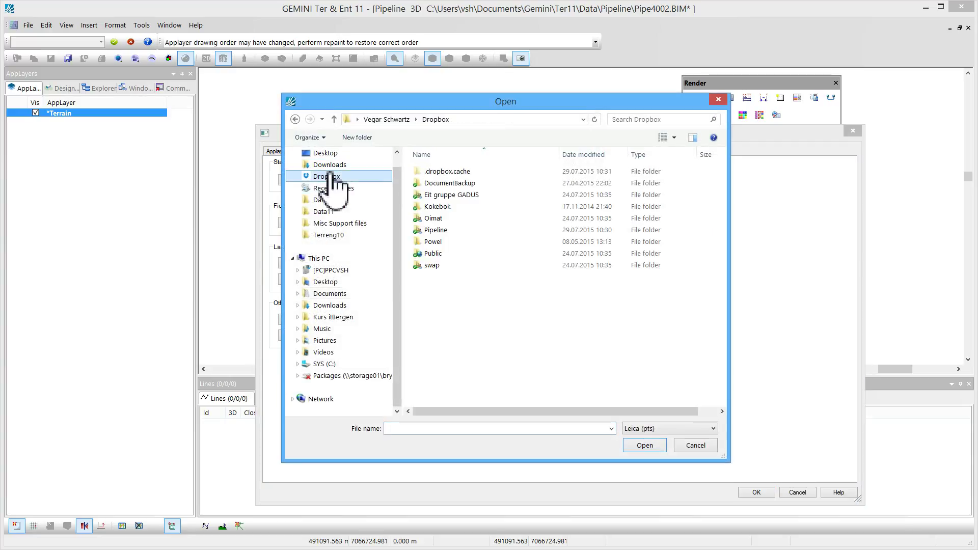
pyautogui.doubleClick(437, 230)
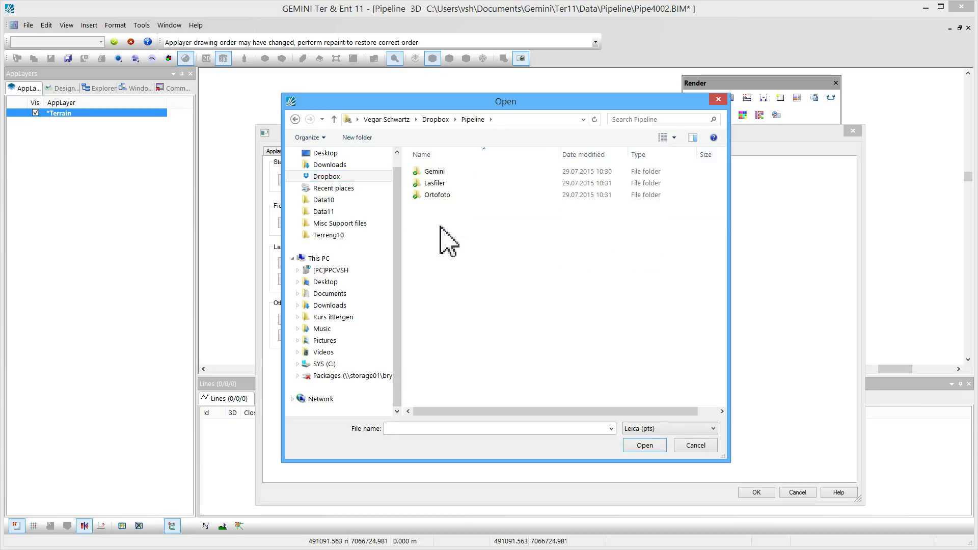
pyautogui.doubleClick(436, 184)
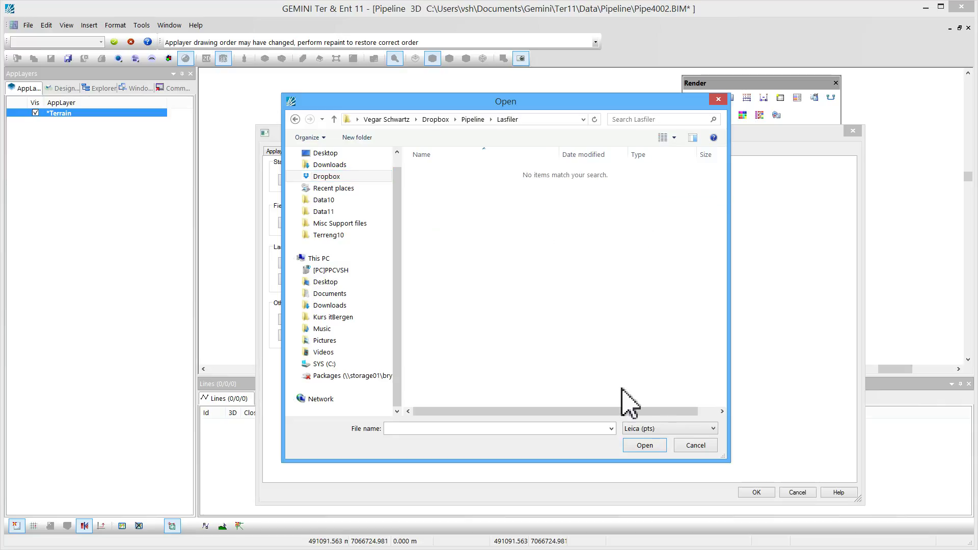
pyautogui.click(647, 431)
pyautogui.click(655, 464)
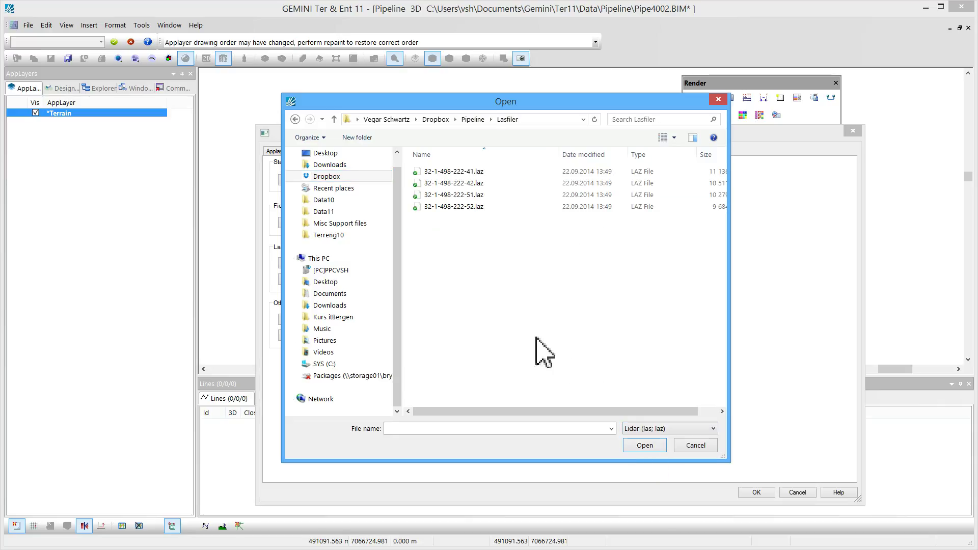
pyautogui.moveTo(473, 232); pyautogui.dragTo(411, 164)
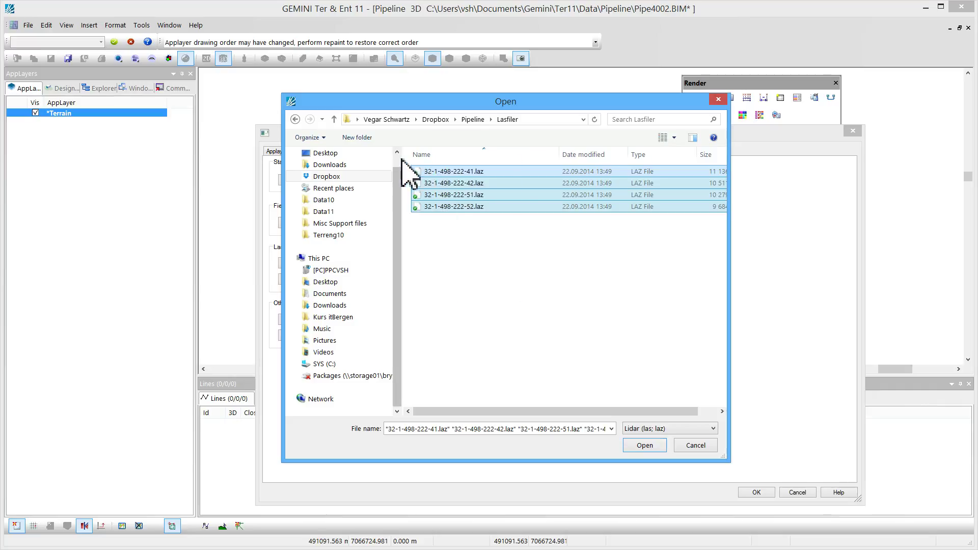
pyautogui.click(640, 451)
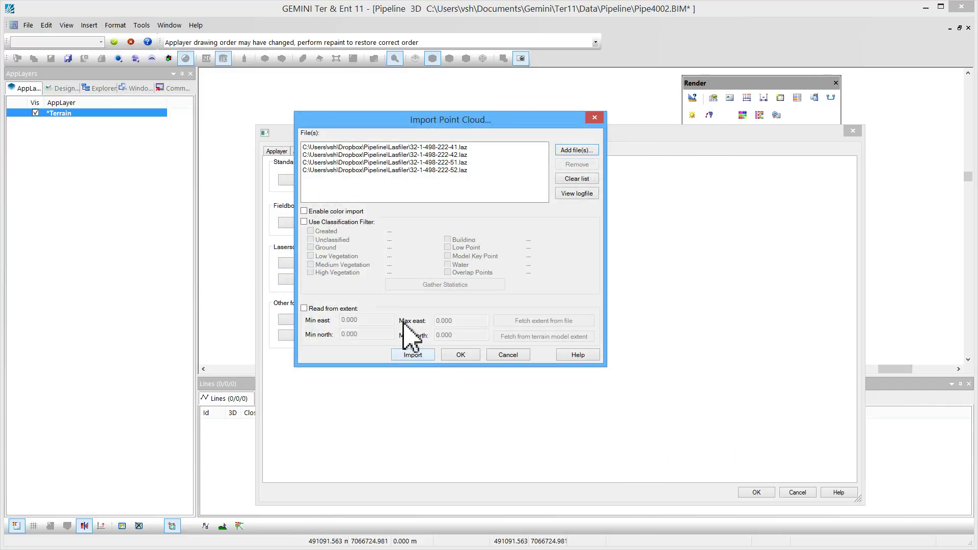
# - Gather classification statistics, restrict the filter to Ground and Water, and import the point clouds into the Terrain layer
pyautogui.click(339, 222)
pyautogui.click(450, 285)
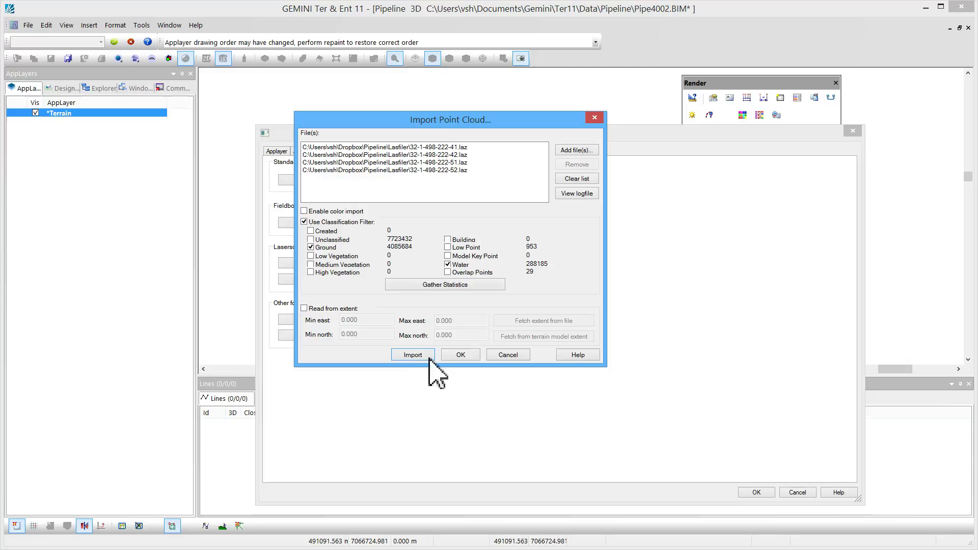
pyautogui.click(412, 355)
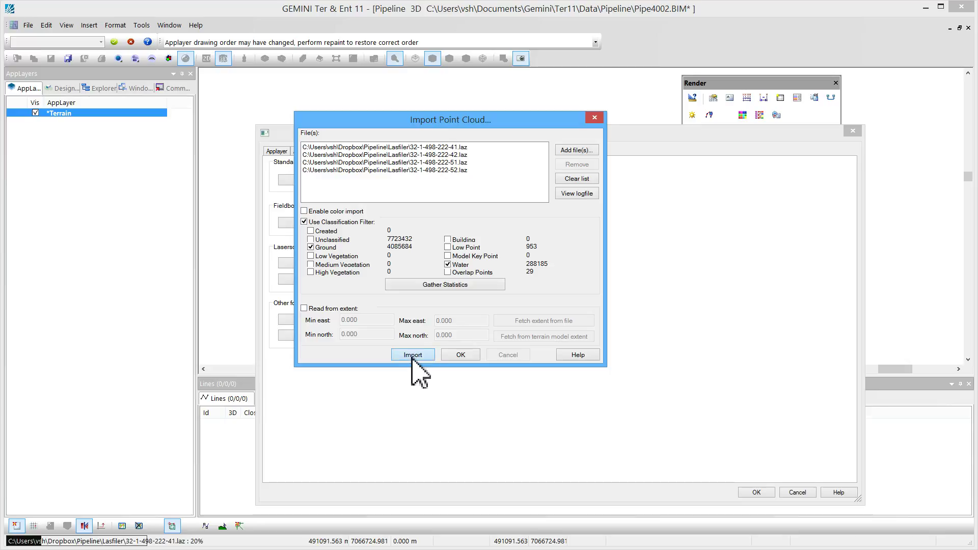
pyautogui.click(412, 355)
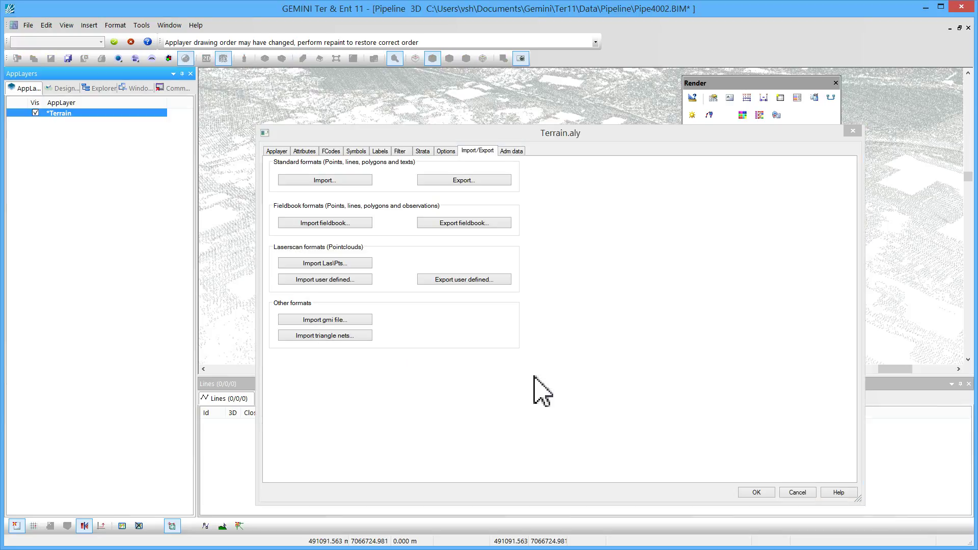
pyautogui.click(757, 493)
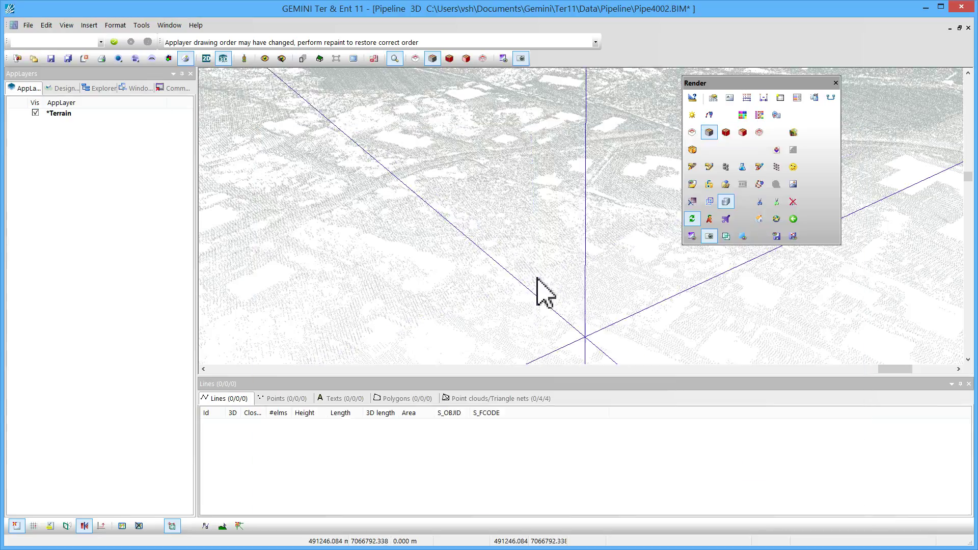
# - Set the Terrain layer's strata type to 01: Earth
pyautogui.moveTo(535, 269); pyautogui.dragTo(451, 254, button='middle')
pyautogui.moveTo(621, 266); pyautogui.dragTo(423, 232, button='middle')
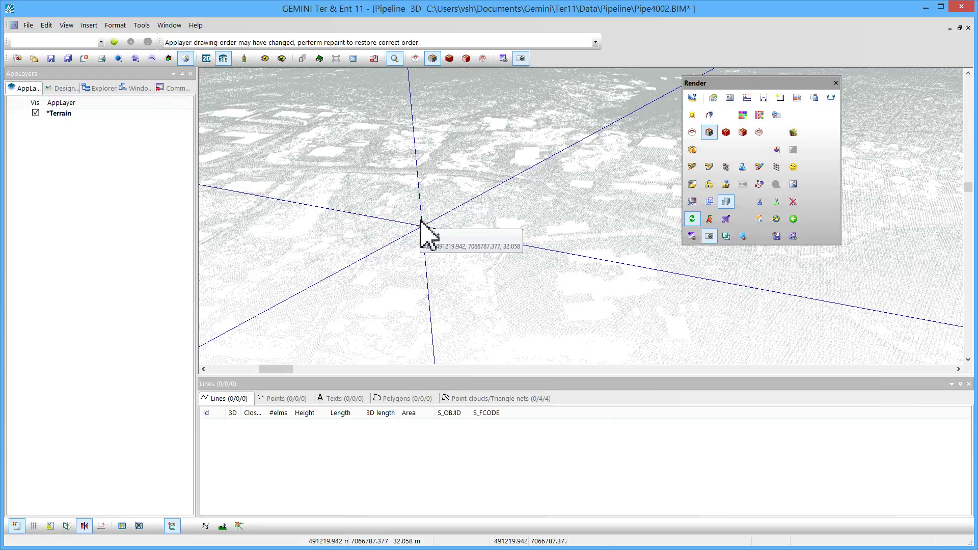
pyautogui.doubleClick(70, 113)
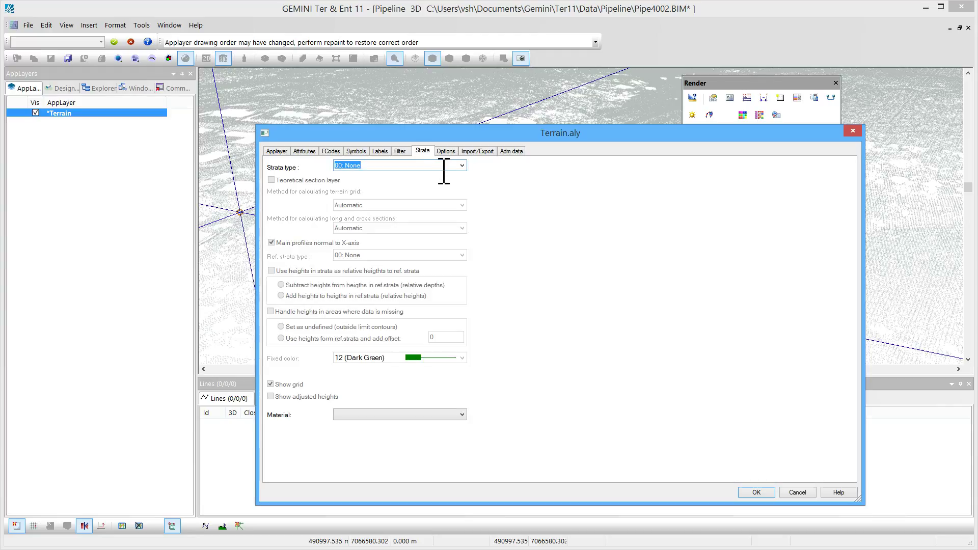
pyautogui.click(461, 166)
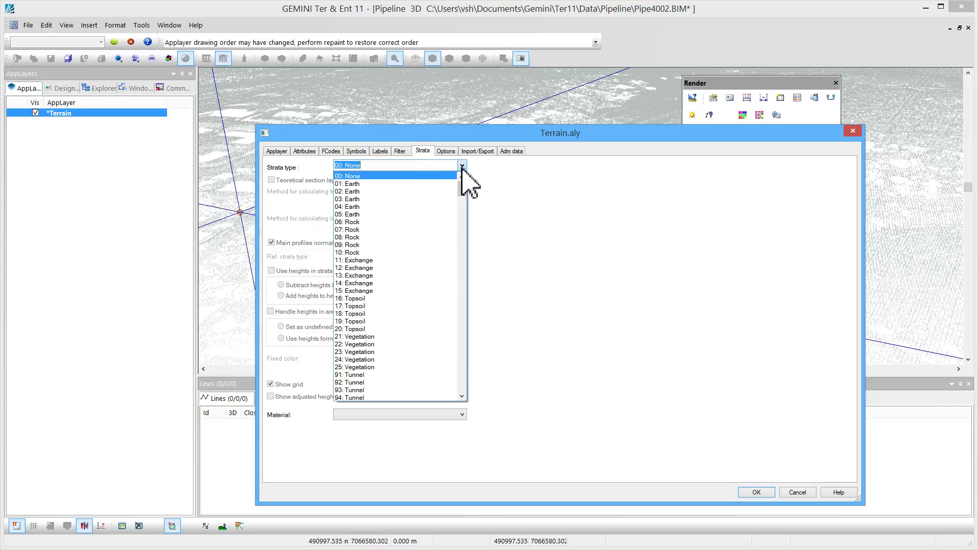
pyautogui.click(371, 184)
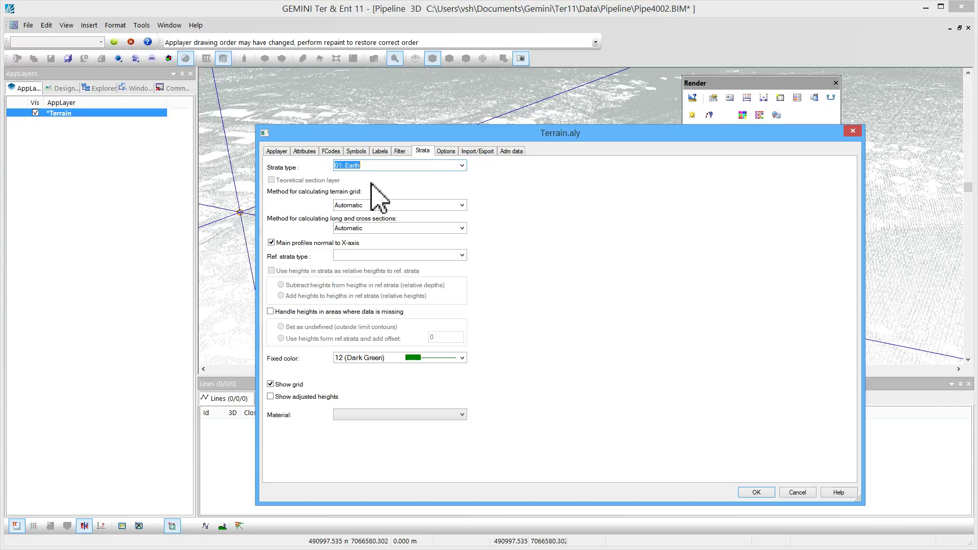
pyautogui.click(756, 493)
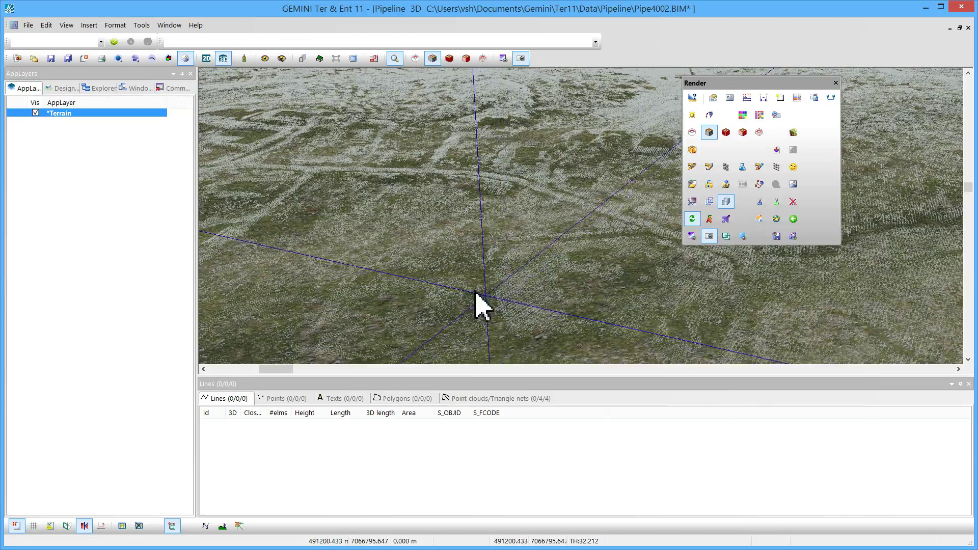
# - Turn off point clouds / triangle nets in the Terrain layer's 3d filter
pyautogui.moveTo(430, 286); pyautogui.dragTo(549, 294, button='middle')
pyautogui.moveTo(351, 282); pyautogui.dragTo(453, 231, button='middle')
pyautogui.moveTo(453, 231); pyautogui.dragTo(498, 270)
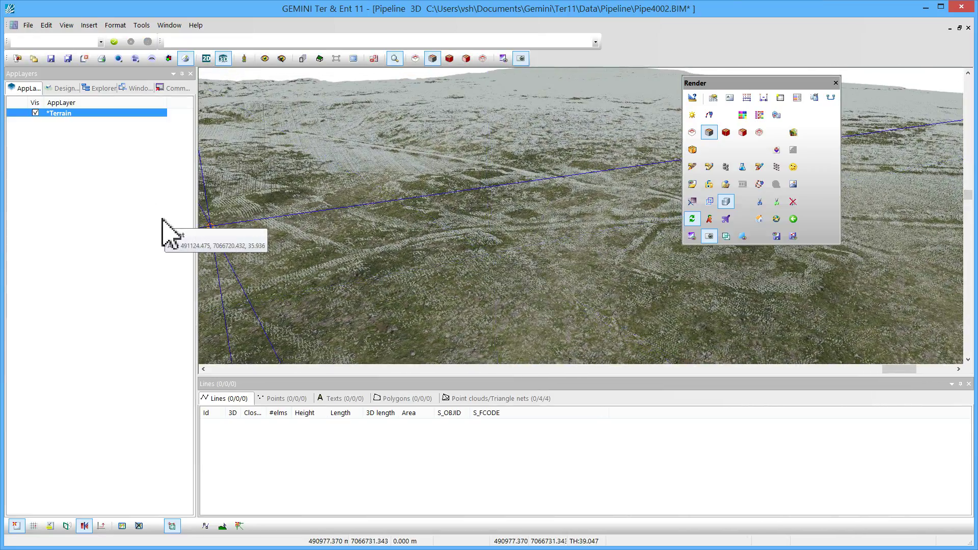
pyautogui.doubleClick(80, 112)
pyautogui.doubleClick(81, 113)
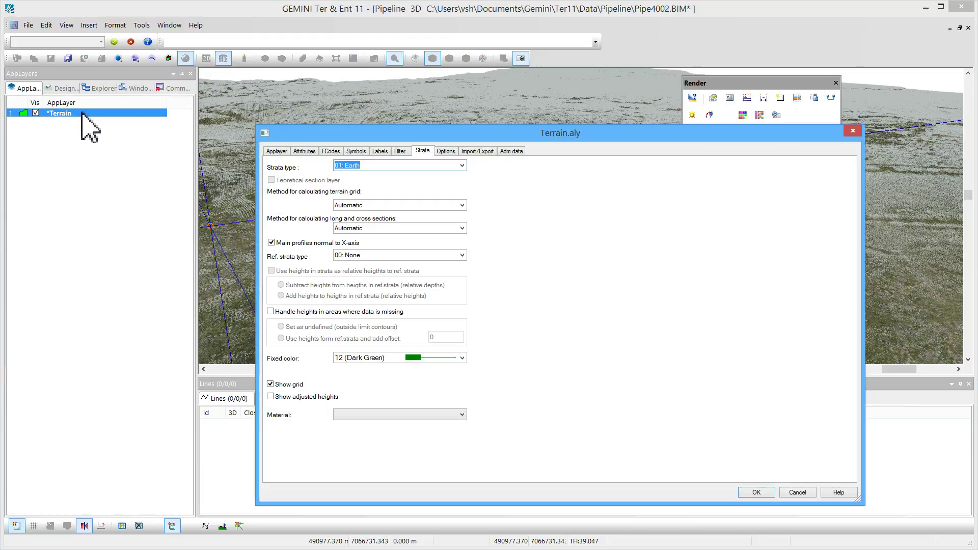
pyautogui.click(399, 151)
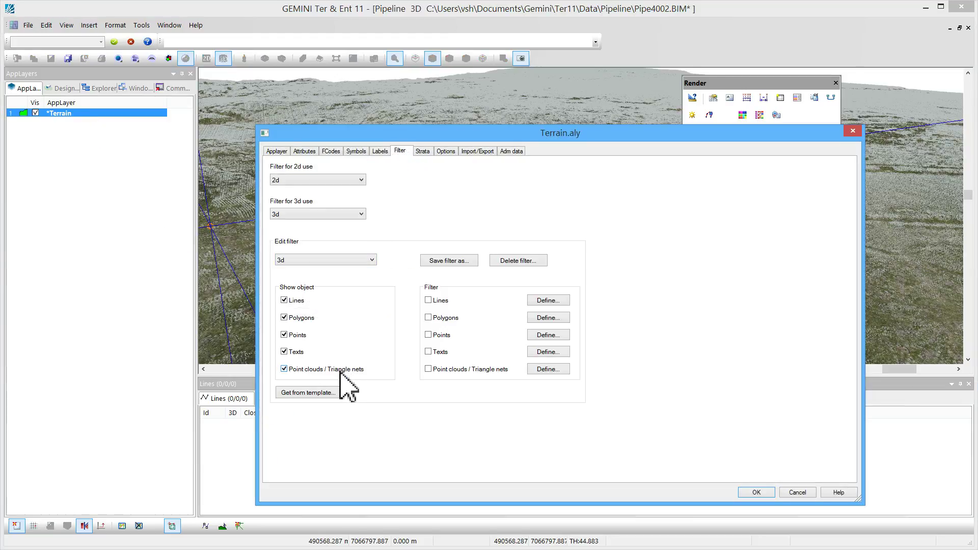
pyautogui.click(755, 493)
# - Create a new BGR datafile layer named Orthophoto
pyautogui.moveTo(484, 241); pyautogui.dragTo(483, 263, button='middle')
pyautogui.moveTo(484, 262); pyautogui.dragTo(578, 280)
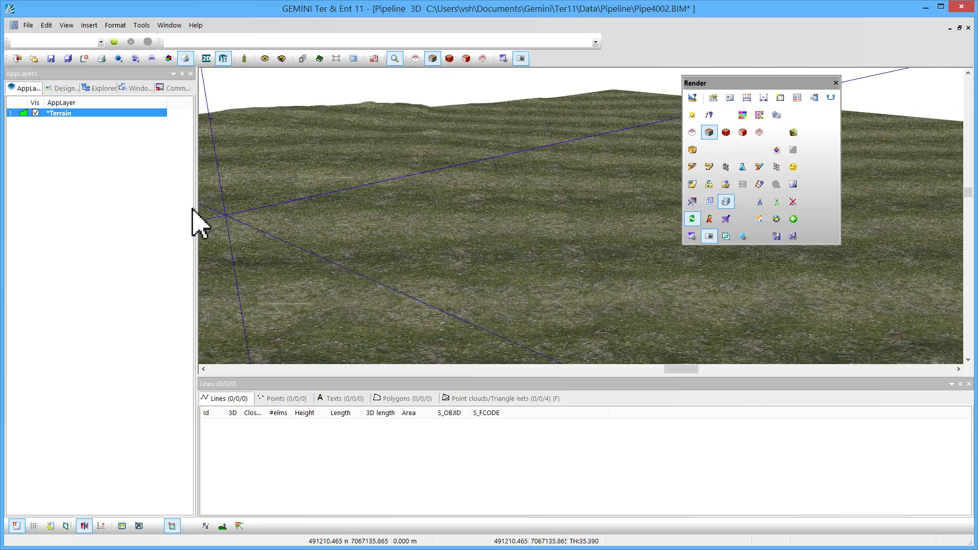
pyautogui.rightClick(90, 174)
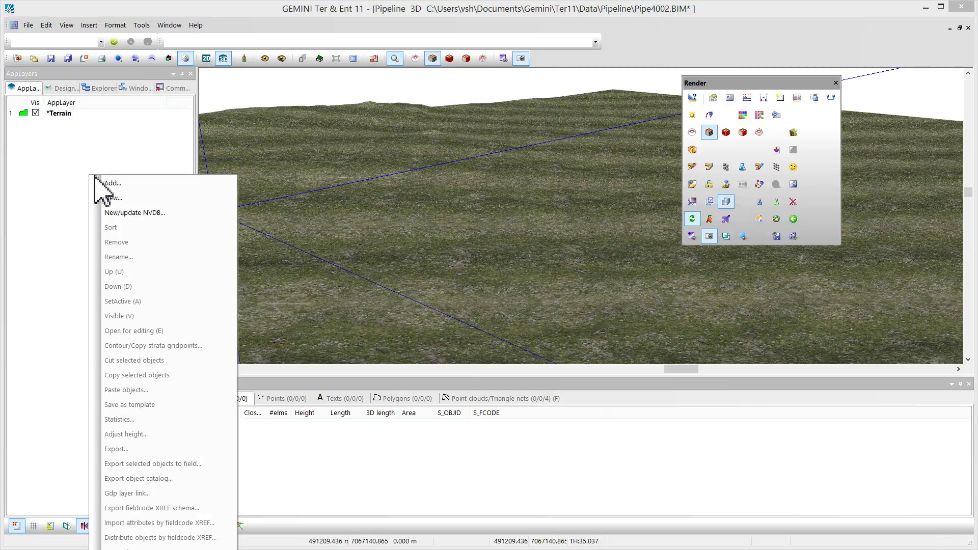
pyautogui.click(120, 197)
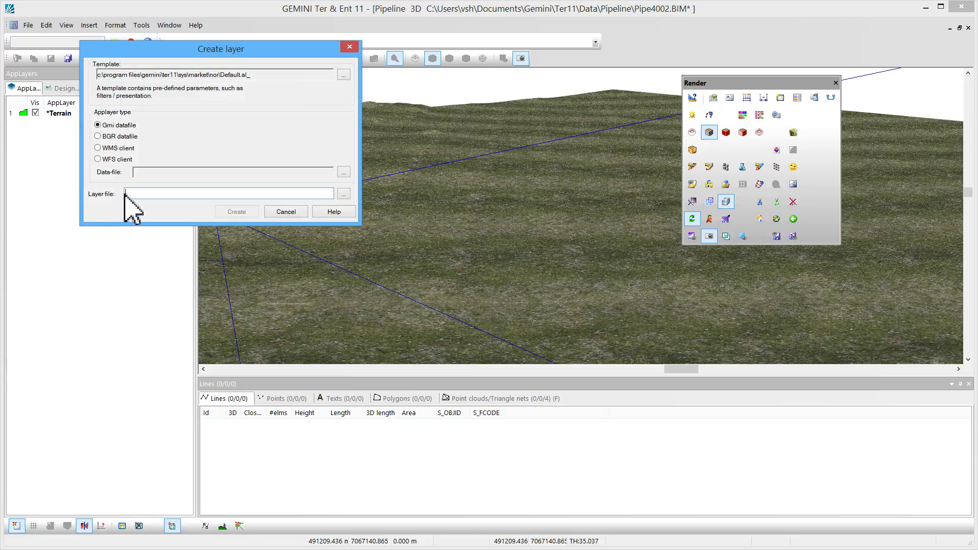
pyautogui.click(125, 194)
pyautogui.write('Orthophoto')
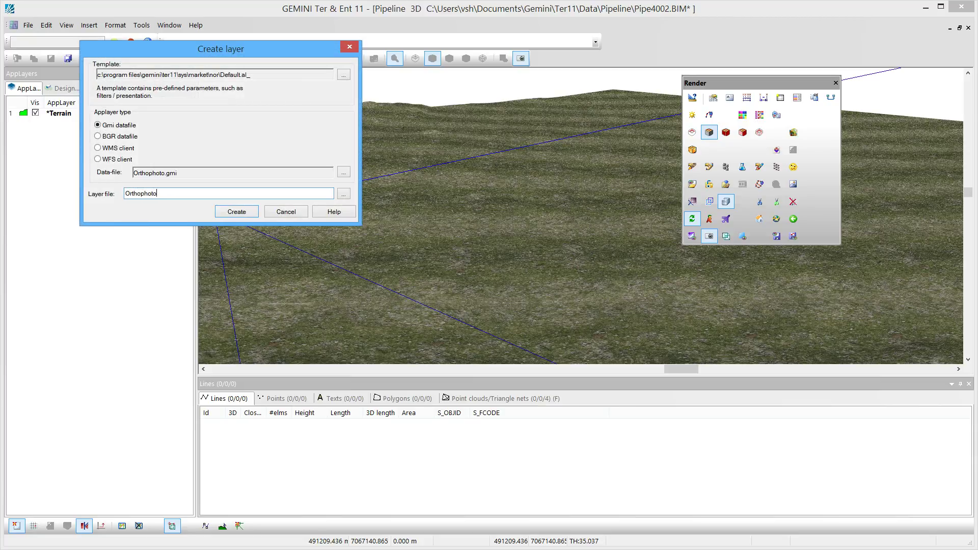
pyautogui.click(120, 136)
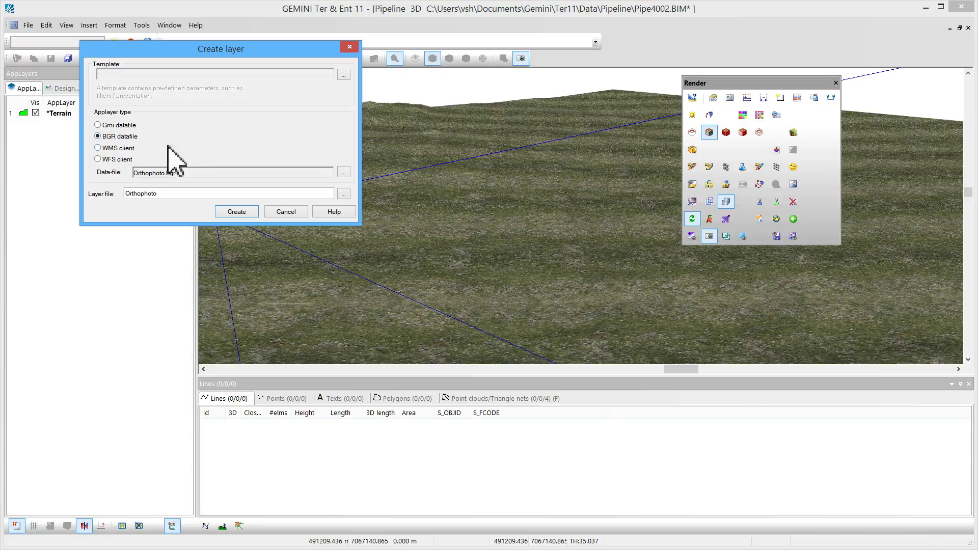
pyautogui.click(236, 211)
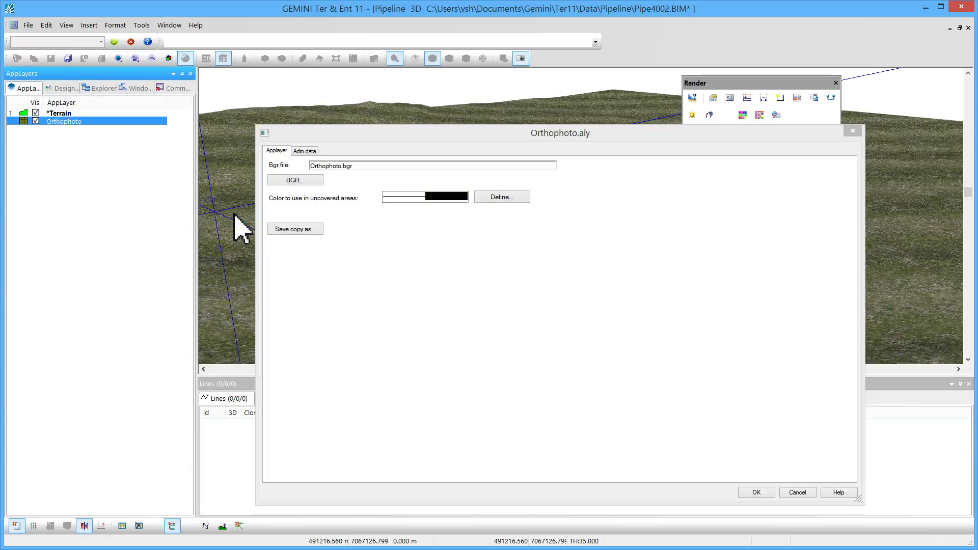
# - Add the four raster files from the Dropbox folder Pipeline\Ortofoto to the Orthophoto layer's BGR raster catalogue
pyautogui.click(294, 180)
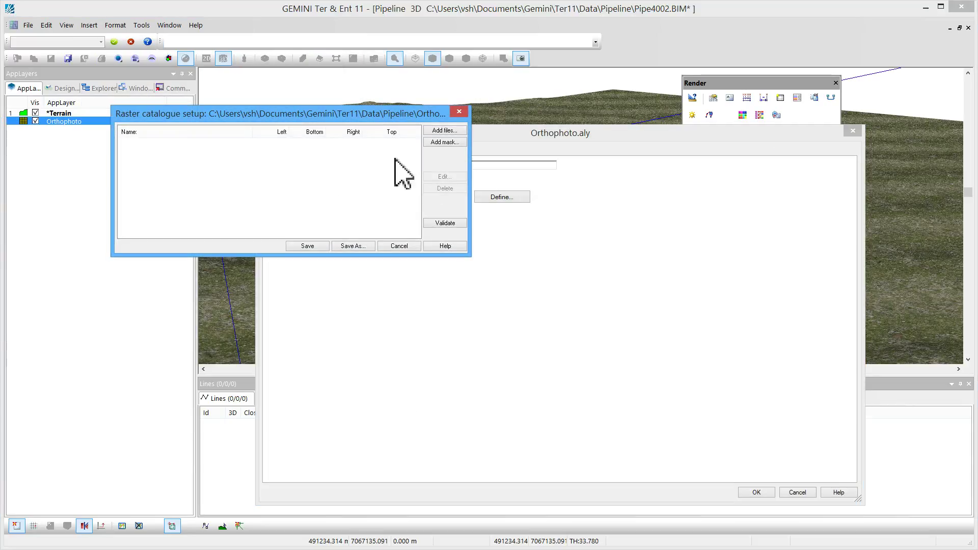
pyautogui.click(444, 131)
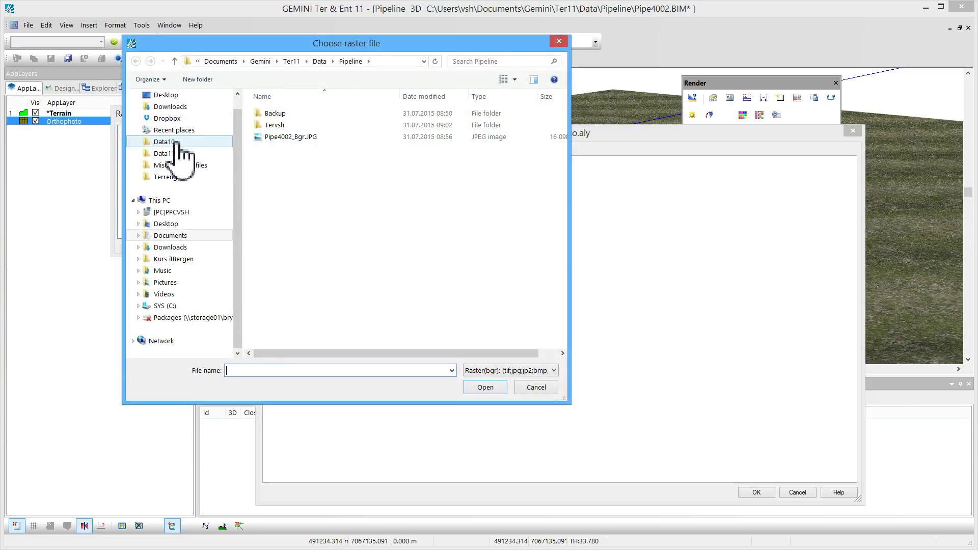
pyautogui.click(181, 118)
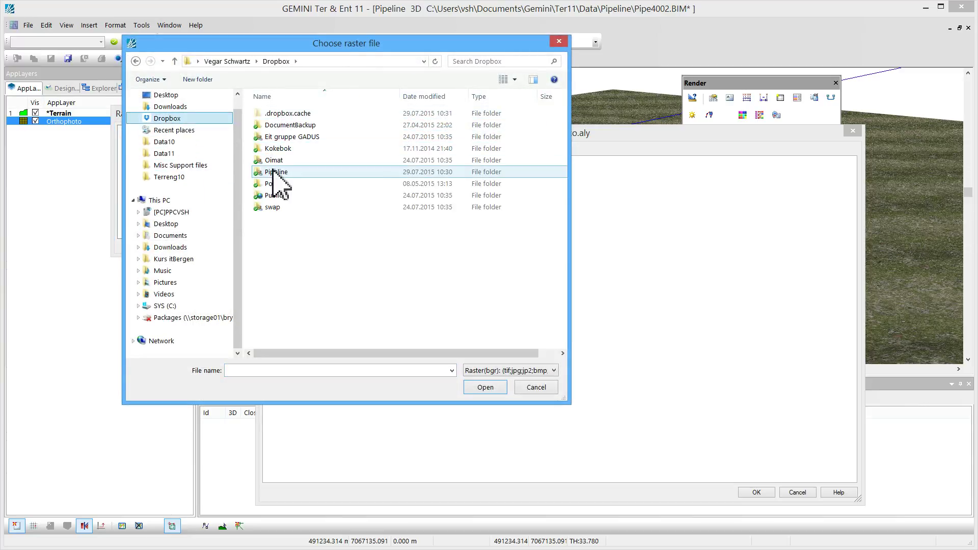
pyautogui.doubleClick(275, 172)
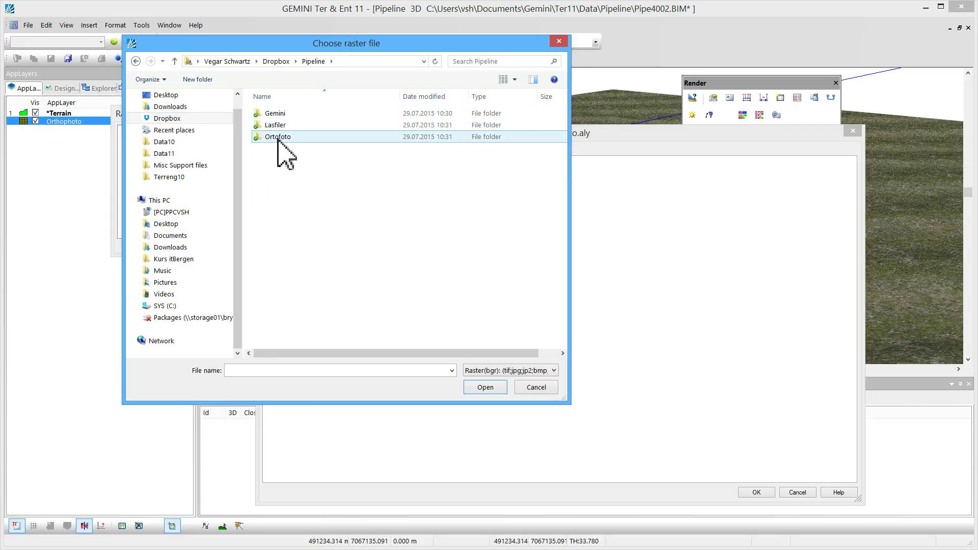
pyautogui.doubleClick(278, 137)
pyautogui.moveTo(529, 196); pyautogui.dragTo(291, 128)
pyautogui.click(484, 388)
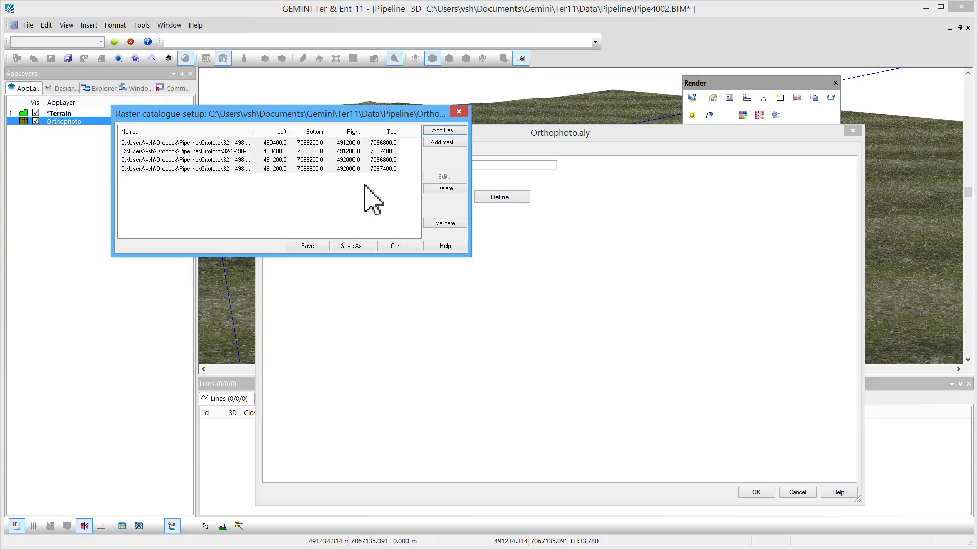
# - Select all four raster entries, save the raster catalogue, and apply the Orthophoto layer settings
pyautogui.click(386, 185)
pyautogui.moveTo(395, 181); pyautogui.dragTo(148, 145)
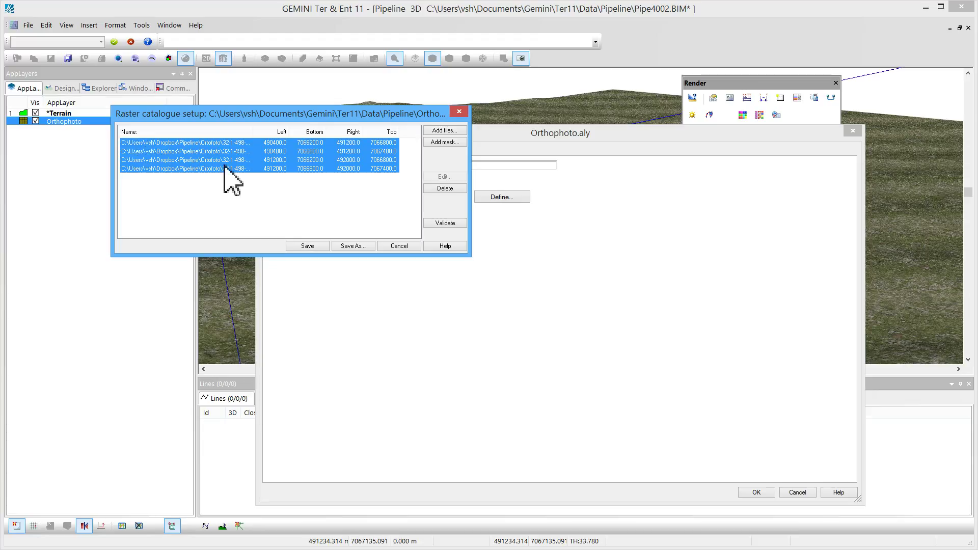
pyautogui.click(312, 247)
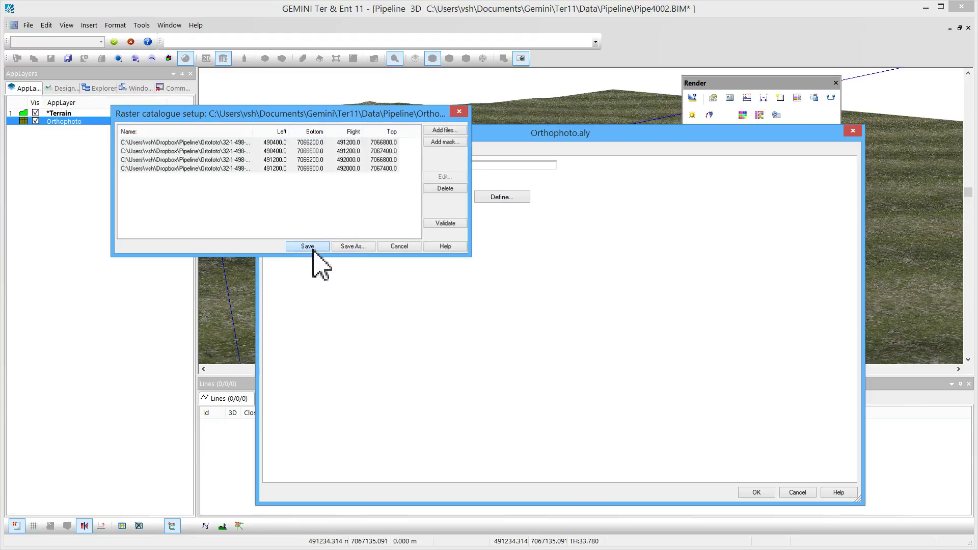
pyautogui.click(755, 492)
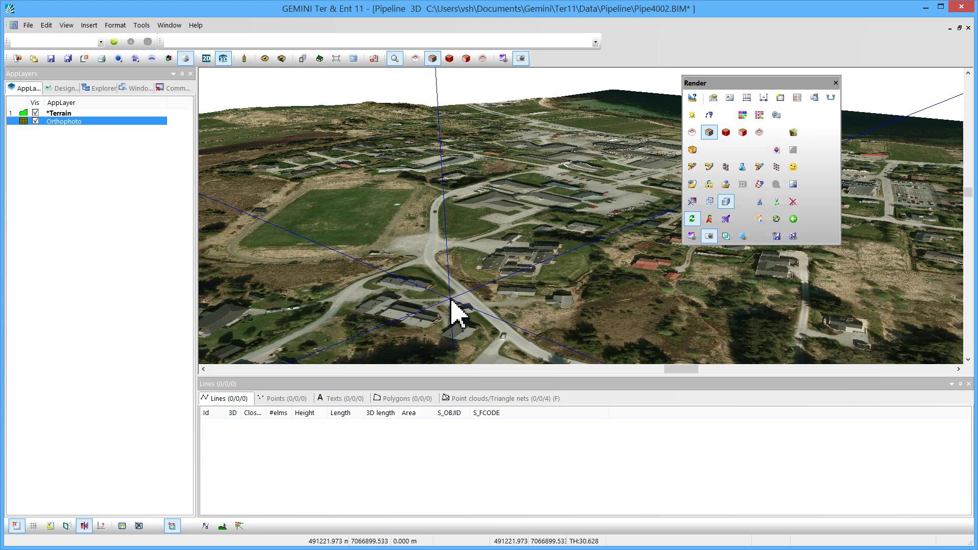
# - Examine the orthophoto draped over the terrain in the 3D view from several angles and distances
pyautogui.moveTo(452, 281); pyautogui.dragTo(654, 313, button='middle')
pyautogui.moveTo(474, 305); pyautogui.dragTo(610, 275, button='middle')
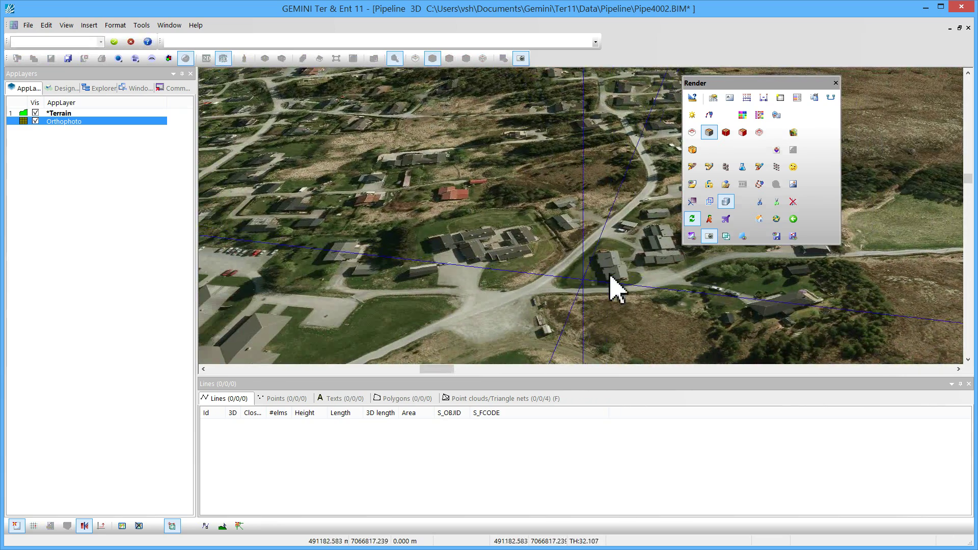
pyautogui.moveTo(430, 277); pyautogui.dragTo(475, 269)
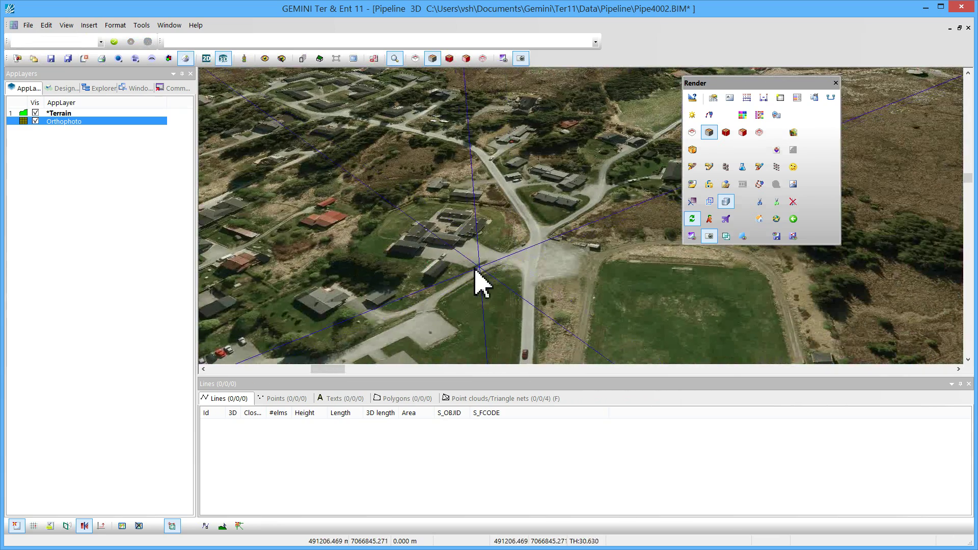
pyautogui.scroll(-2, 473, 269)
pyautogui.moveTo(472, 268); pyautogui.dragTo(503, 208, button='middle')
pyautogui.moveTo(434, 239); pyautogui.dragTo(442, 233, button='middle')
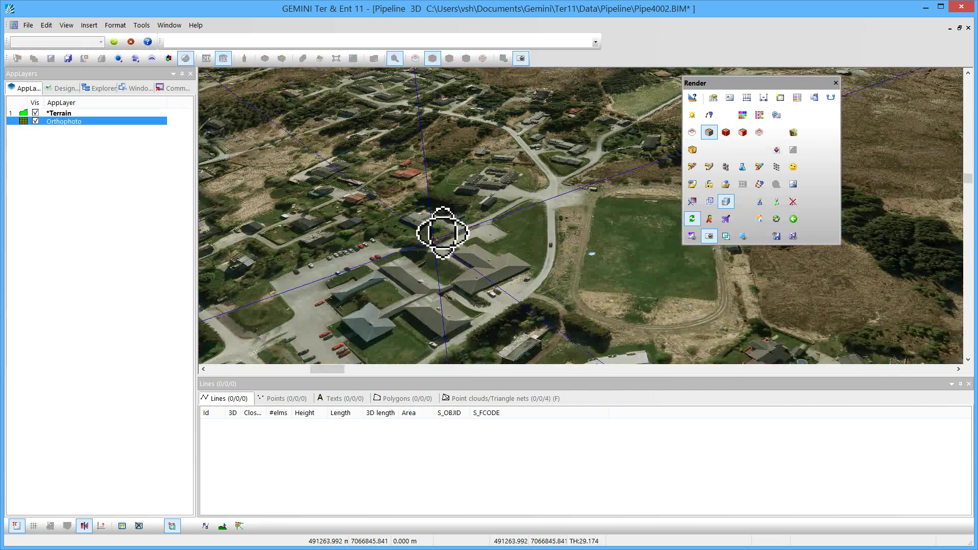